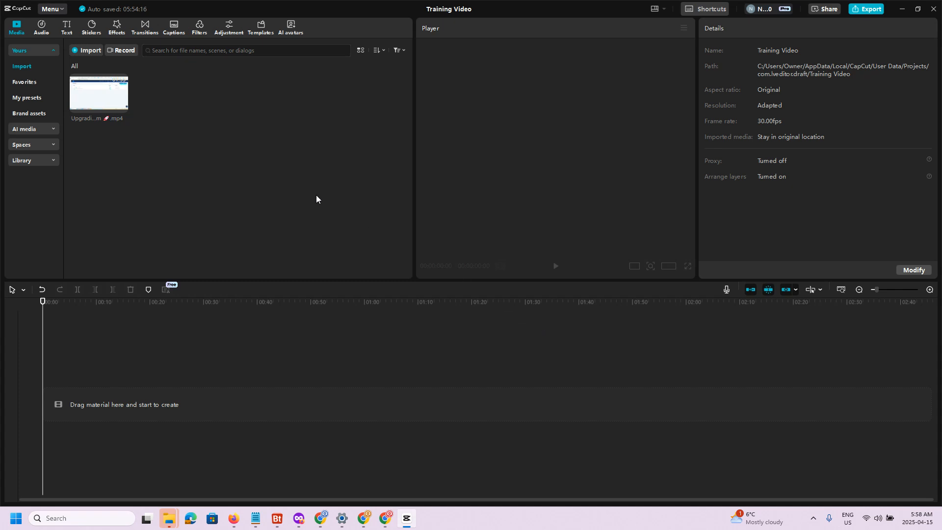
# Place the imported video on the timeline and generate auto captions with automatic language detection and filler word identification
pyautogui.moveTo(99, 91); pyautogui.dragTo(102, 402)
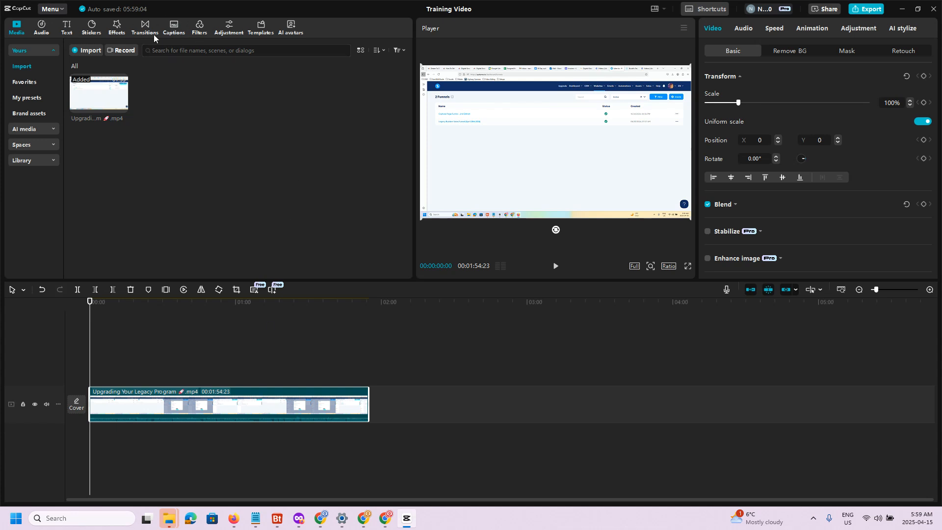
pyautogui.click(69, 28)
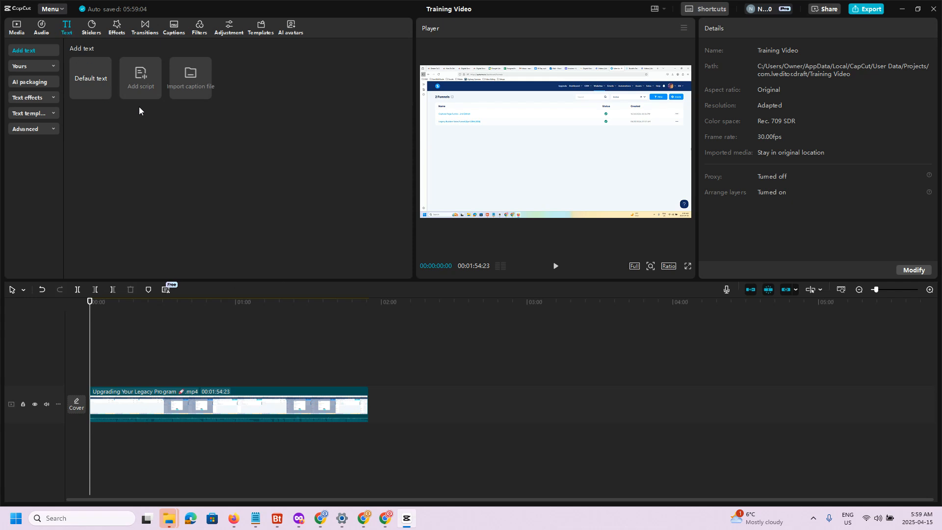
pyautogui.click(174, 30)
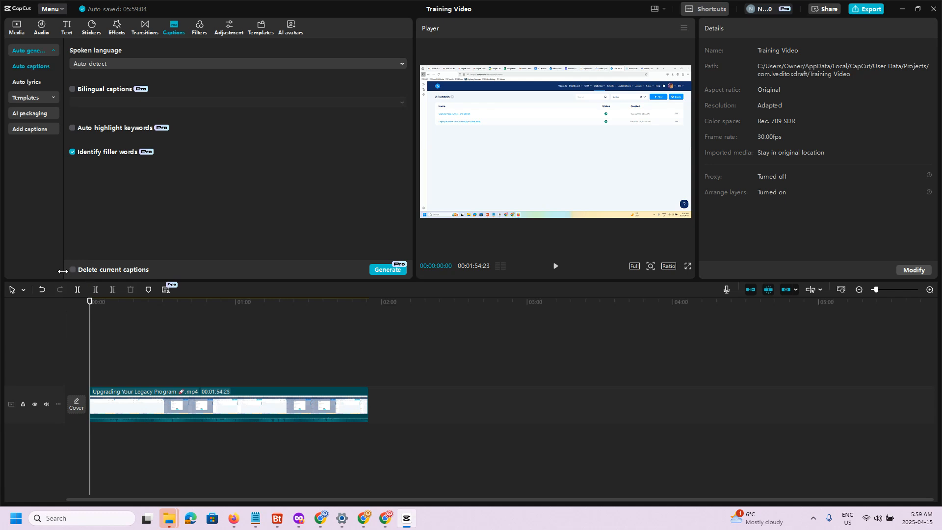
pyautogui.click(381, 272)
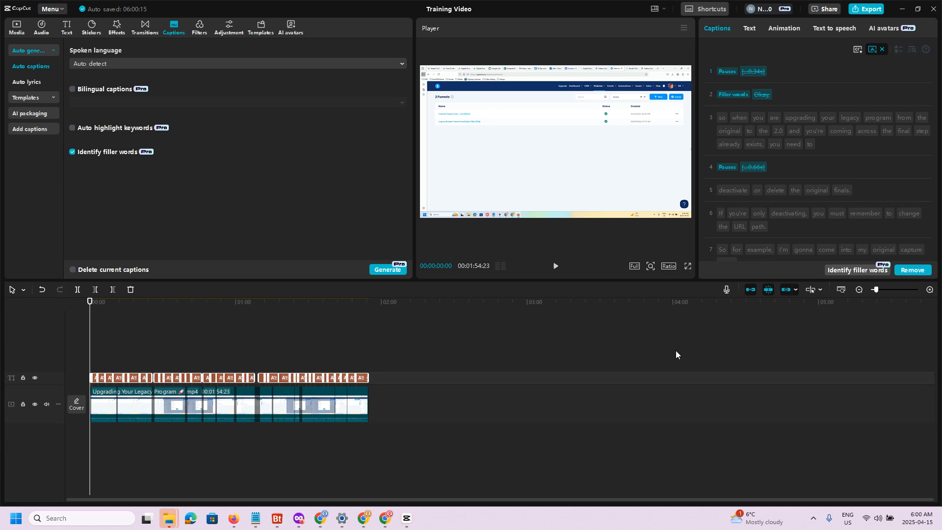
# Set the text color of all captions to black (000000), starting from the caption "you must remember to change the URL path so for example"
pyautogui.click(930, 290)
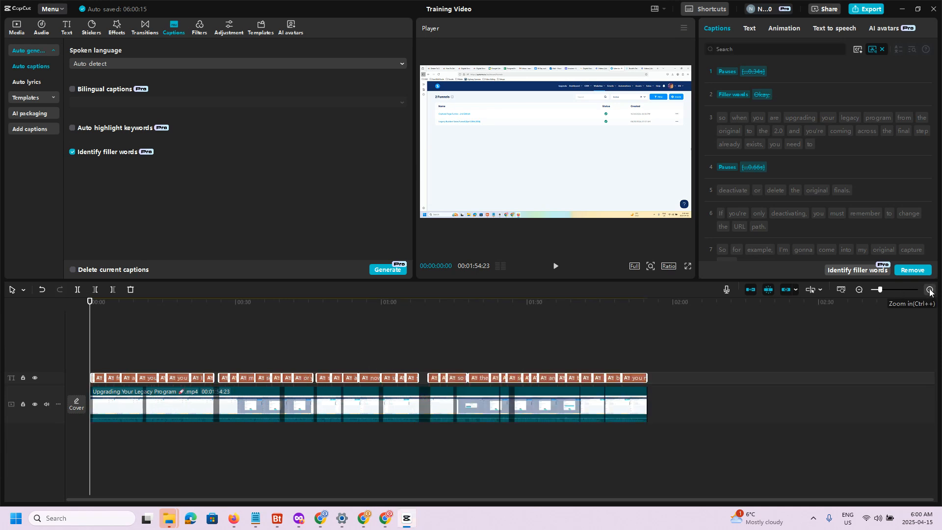
pyautogui.click(929, 290)
pyautogui.click(929, 290)
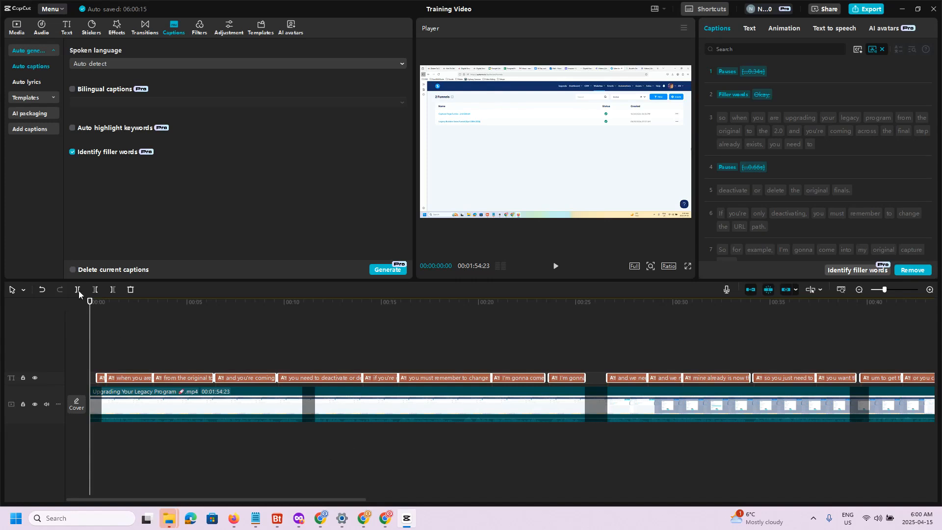
pyautogui.moveTo(95, 306); pyautogui.dragTo(117, 307)
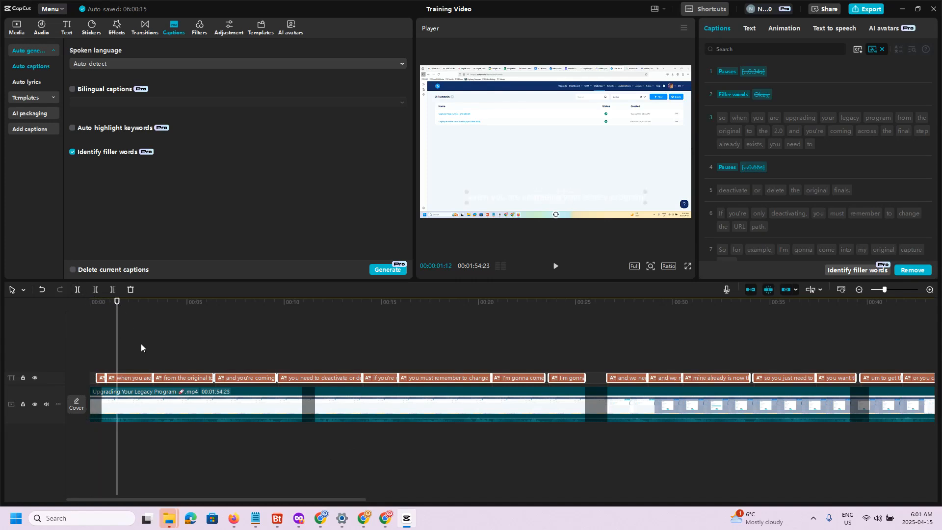
pyautogui.click(130, 376)
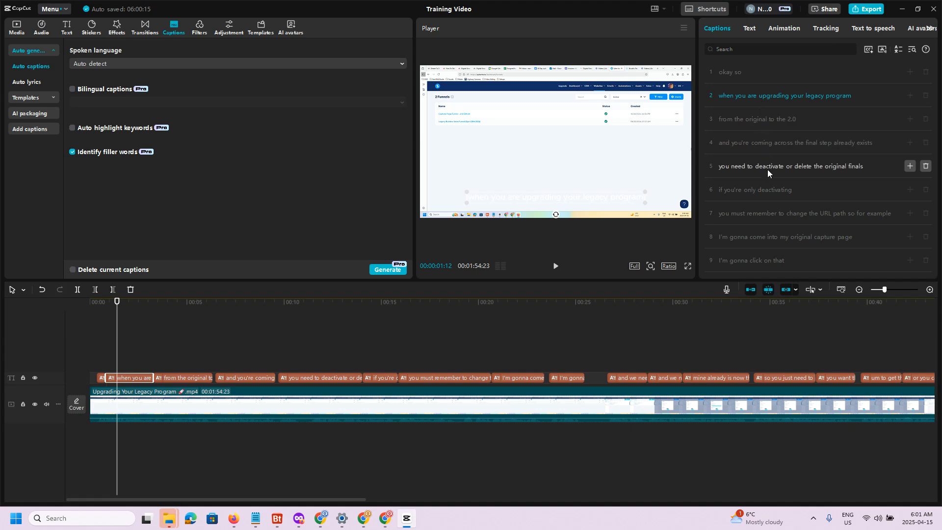
pyautogui.click(771, 213)
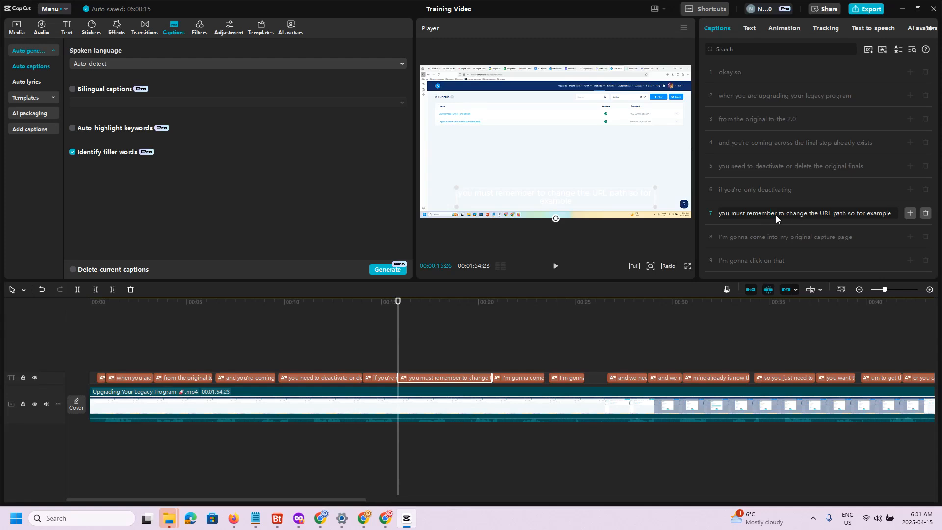
pyautogui.moveTo(755, 217); pyautogui.dragTo(748, 217)
pyautogui.click(751, 214)
pyautogui.click(748, 30)
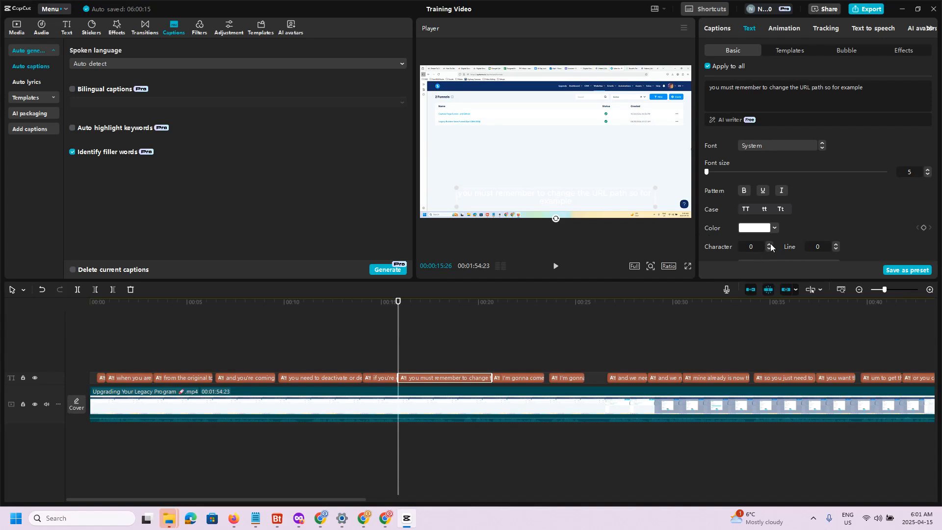
pyautogui.click(762, 231)
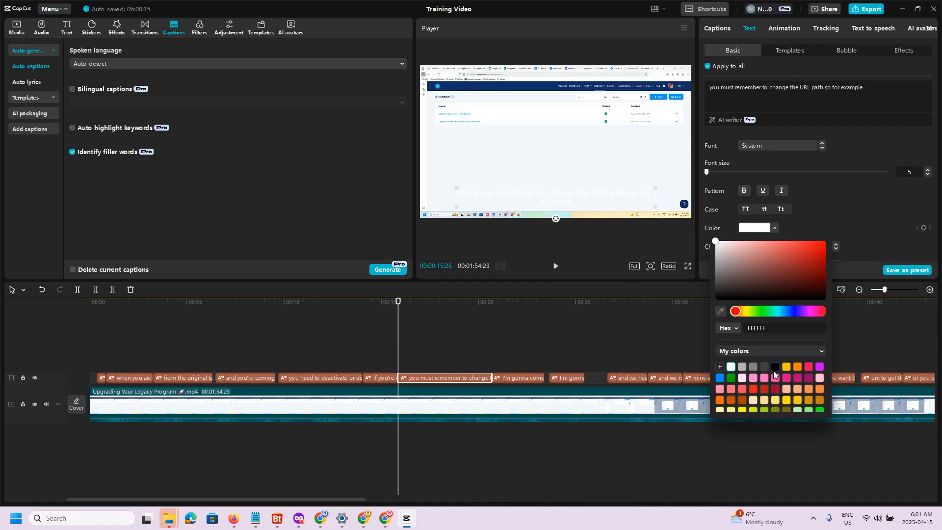
pyautogui.click(775, 366)
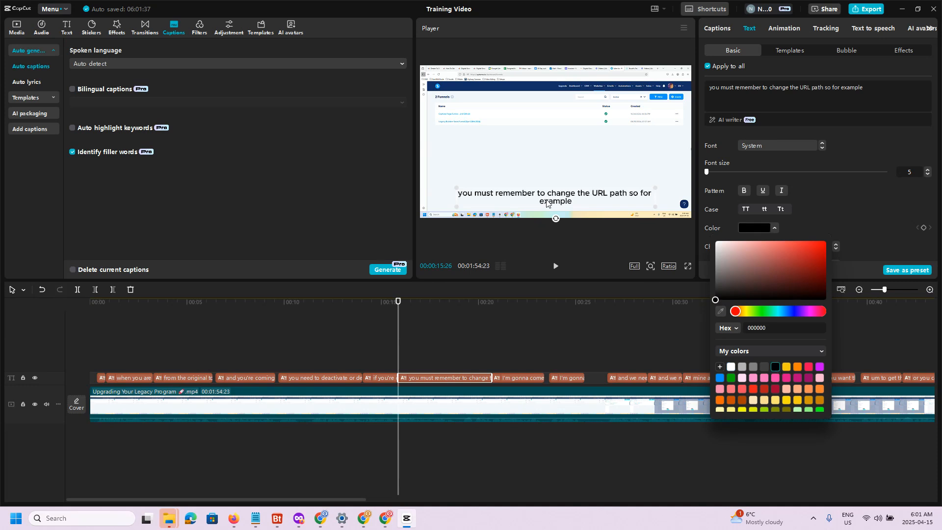
pyautogui.click(595, 334)
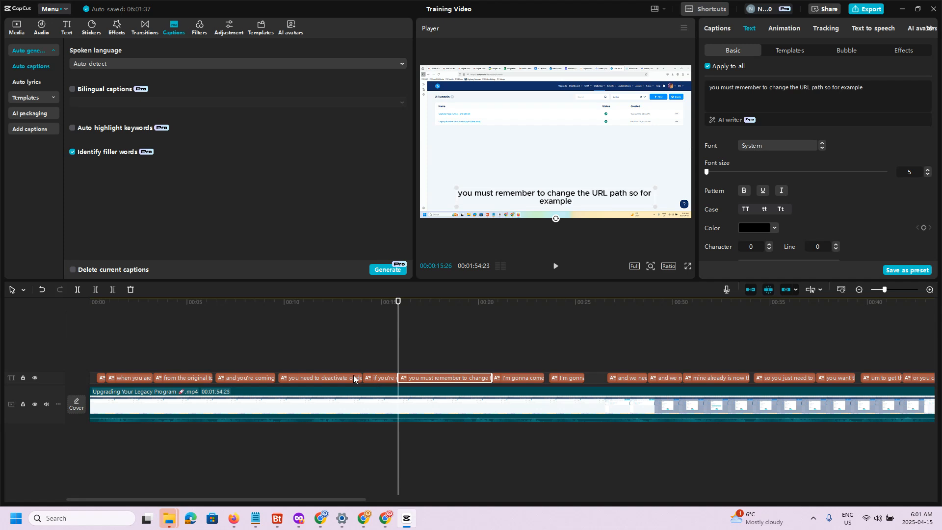
# Turn off applying to all and recolor only the caption "you must remember to change the URL path so for example" to magenta 950066
pyautogui.click(322, 377)
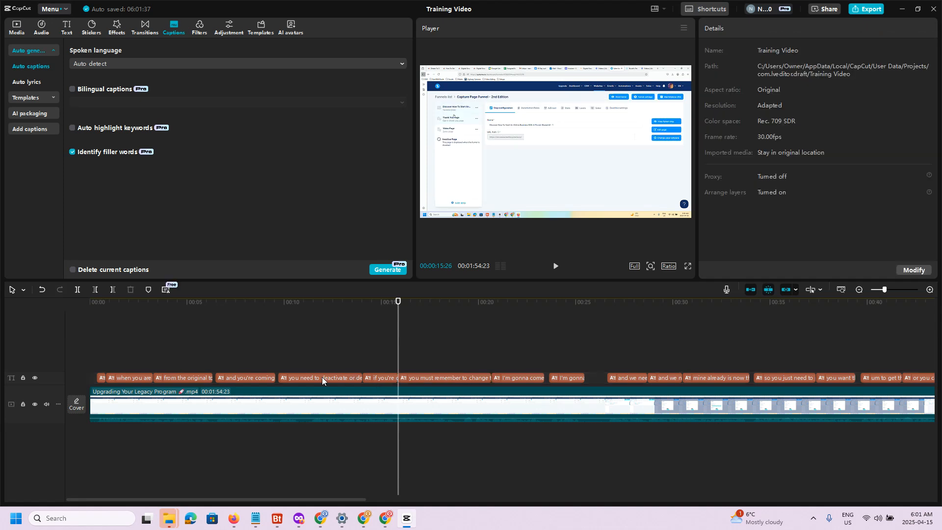
pyautogui.moveTo(398, 301); pyautogui.dragTo(310, 308)
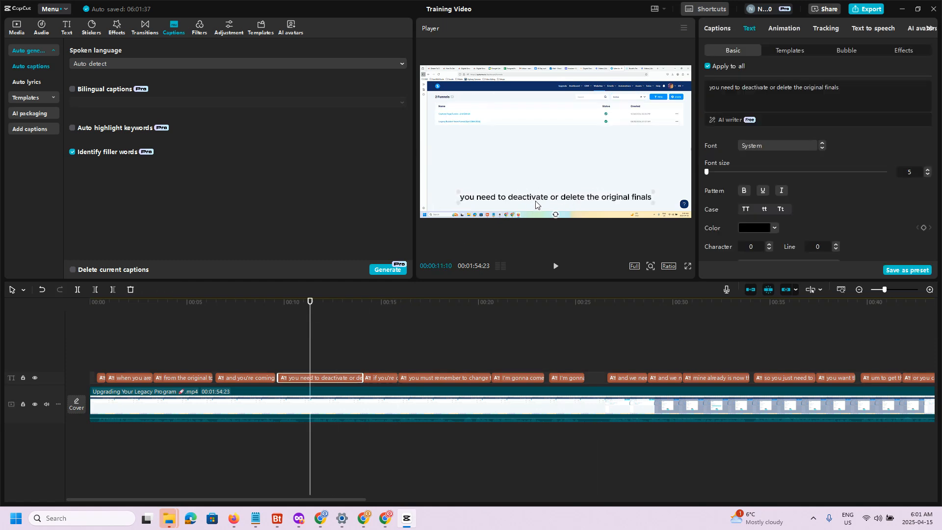
pyautogui.scroll(-5, 857, 229)
pyautogui.scroll(5, 856, 229)
pyautogui.scroll(1, 857, 228)
pyautogui.click(458, 380)
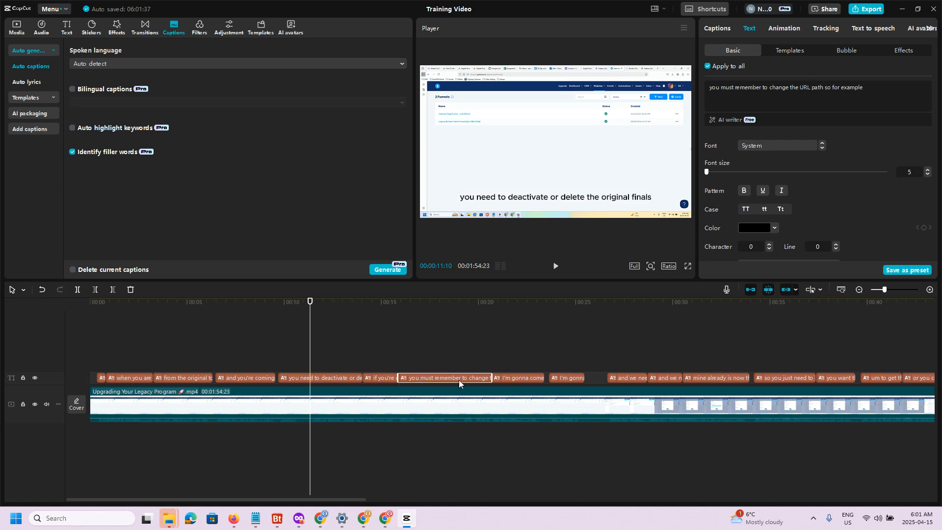
pyautogui.click(708, 66)
pyautogui.moveTo(311, 302); pyautogui.dragTo(349, 309)
pyautogui.click(444, 315)
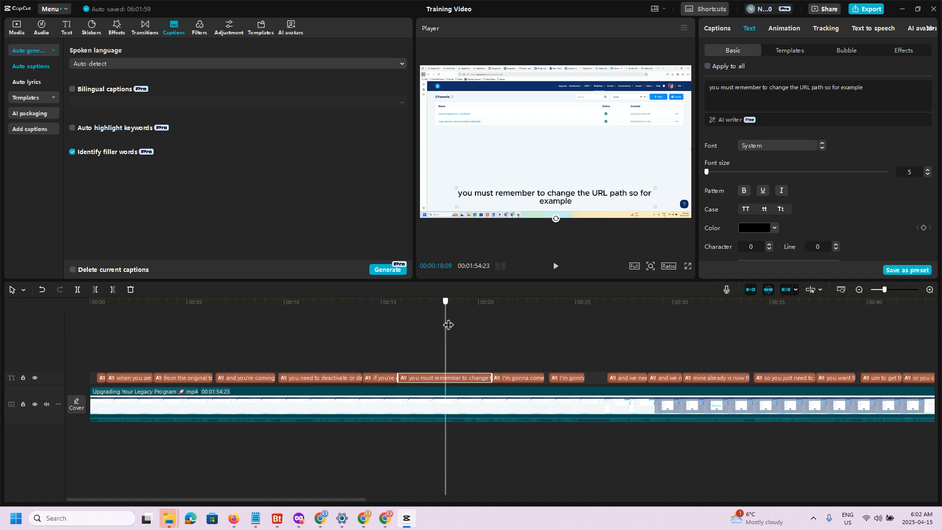
pyautogui.click(776, 227)
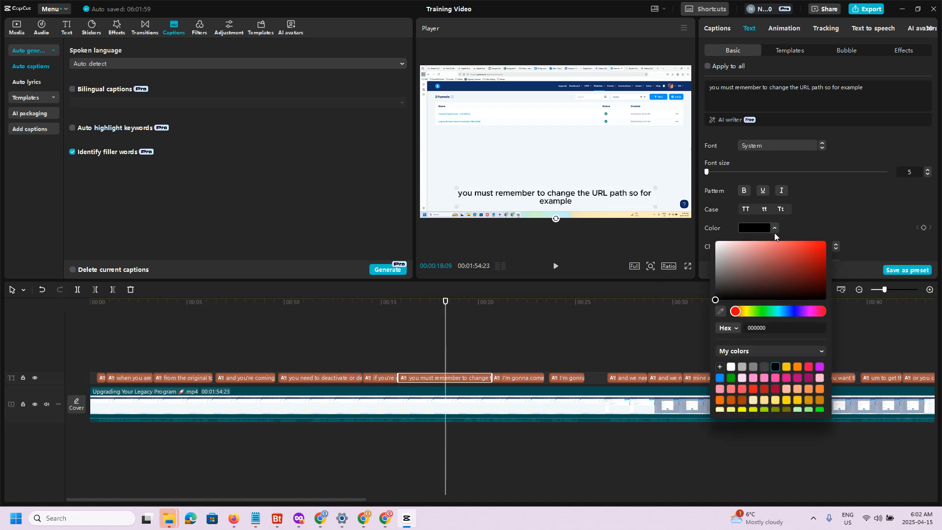
pyautogui.click(808, 379)
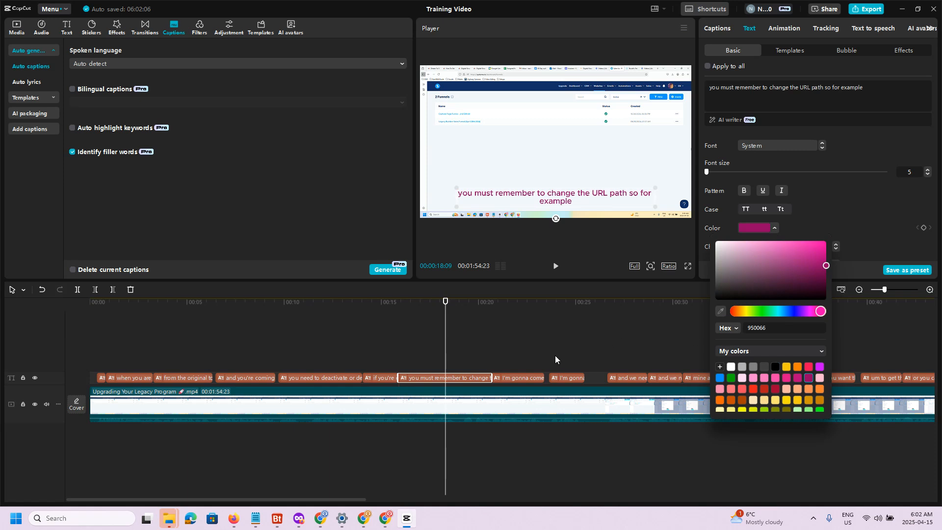
# Enlarge the caption "if you're only deactivating", place it centered in the lower part of the frame, and apply the formatting to all captions
pyautogui.moveTo(447, 308); pyautogui.dragTo(376, 321)
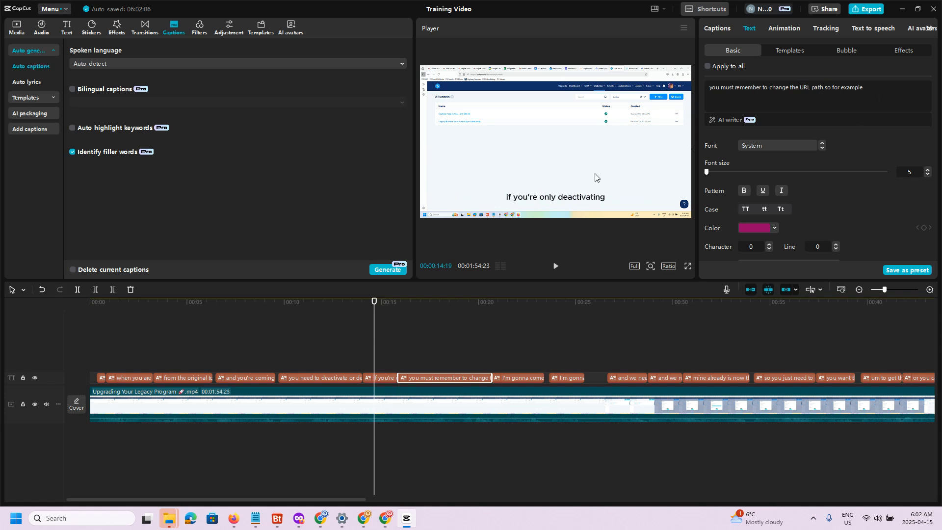
pyautogui.click(556, 201)
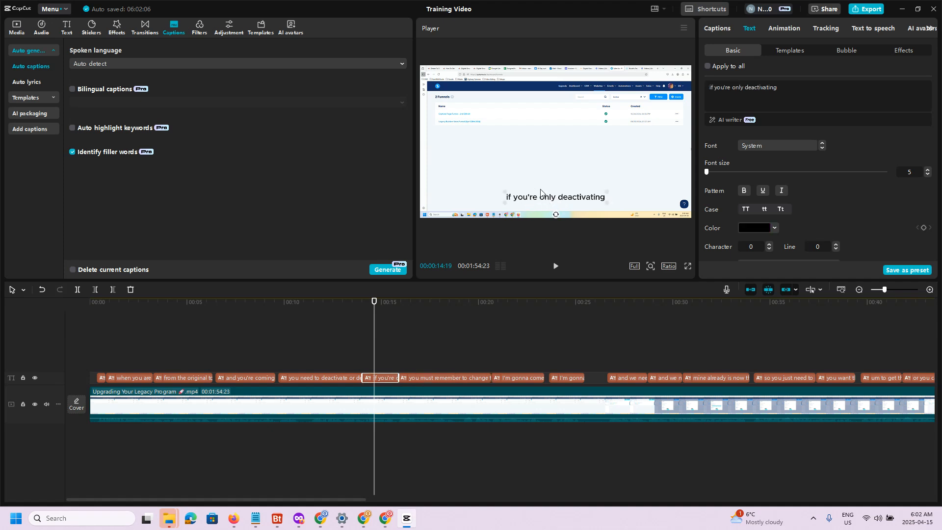
pyautogui.moveTo(543, 198); pyautogui.dragTo(543, 155)
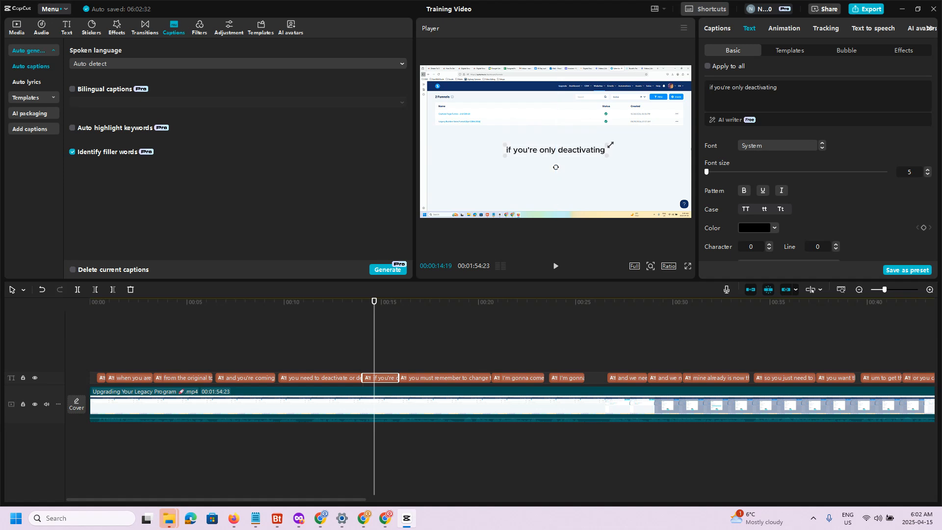
pyautogui.moveTo(613, 141); pyautogui.dragTo(644, 141)
pyautogui.moveTo(708, 172)
pyautogui.mouseDown()
pyautogui.moveTo(716, 171)
pyautogui.moveTo(705, 172)
pyautogui.mouseUp()
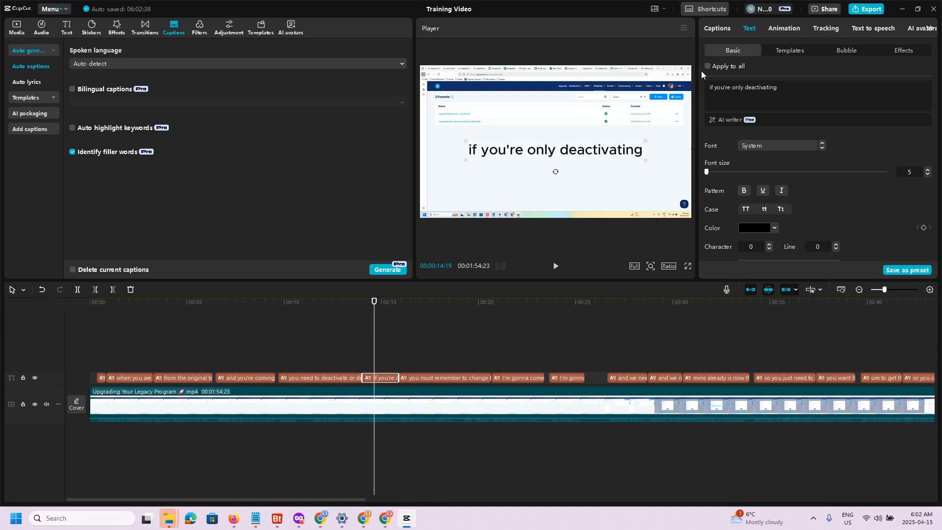
pyautogui.moveTo(554, 156); pyautogui.dragTo(555, 188)
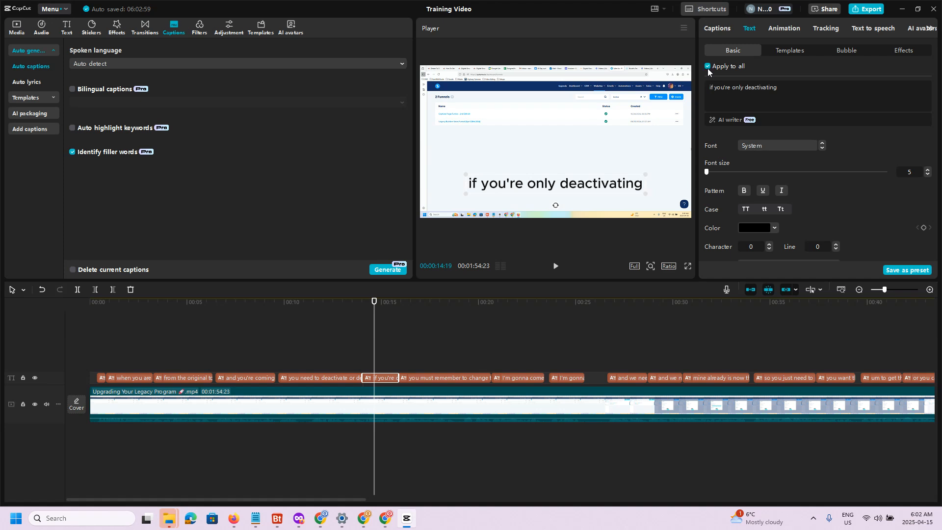
# Regenerate the captions as bilingual with French, without filler word identification, replacing the current captions
pyautogui.click(118, 90)
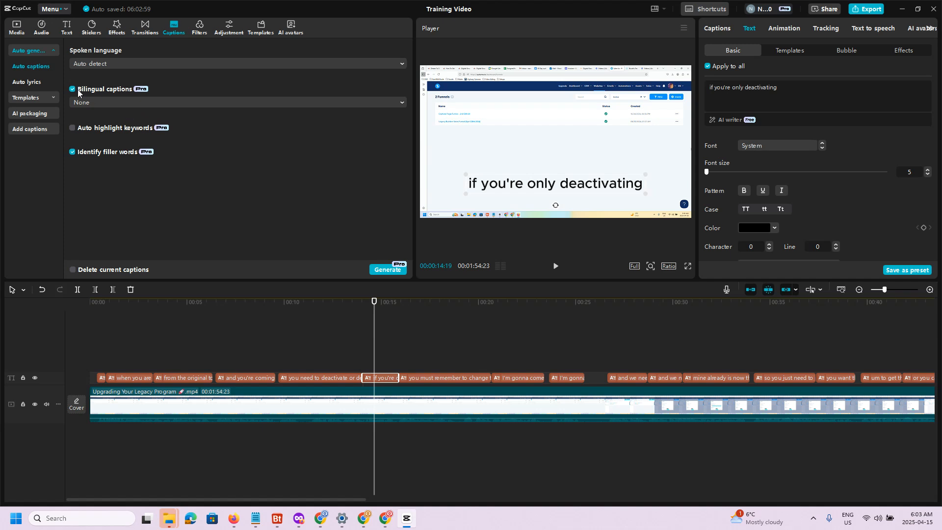
pyautogui.click(93, 103)
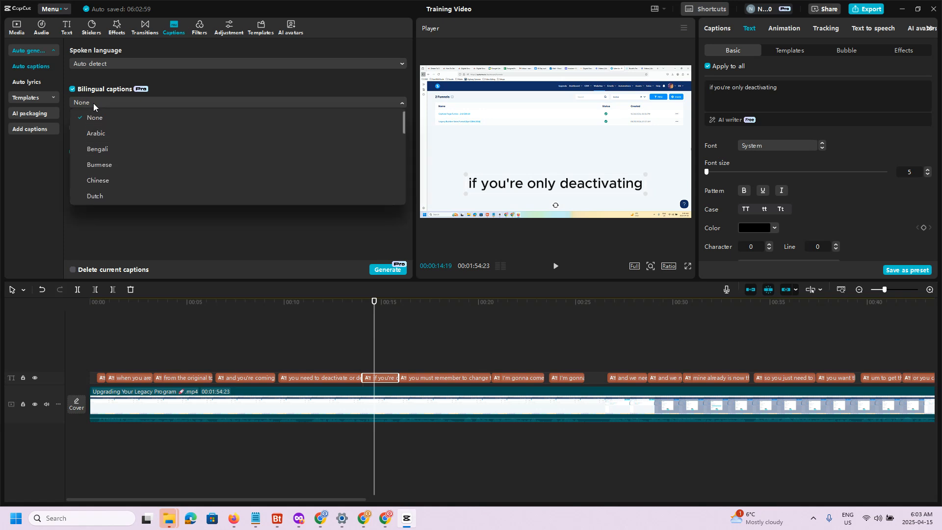
pyautogui.scroll(-3, 155, 189)
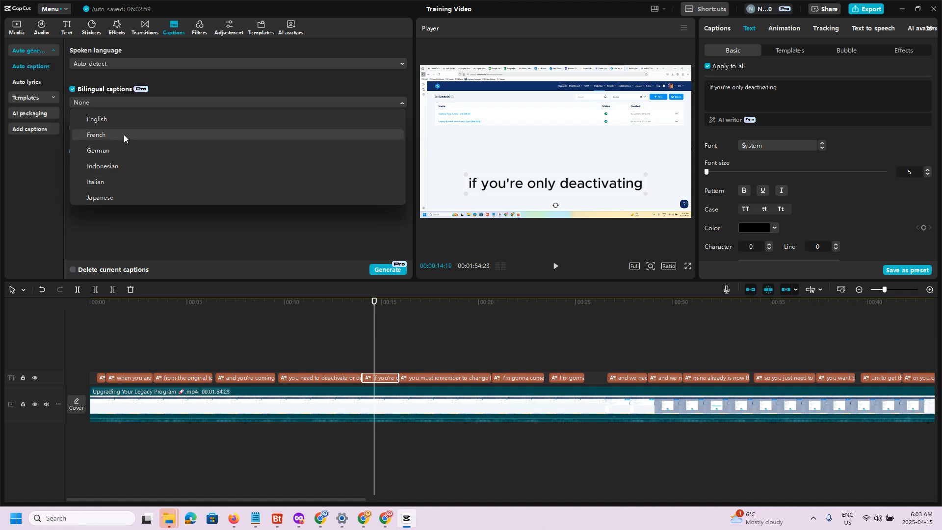
pyautogui.click(124, 135)
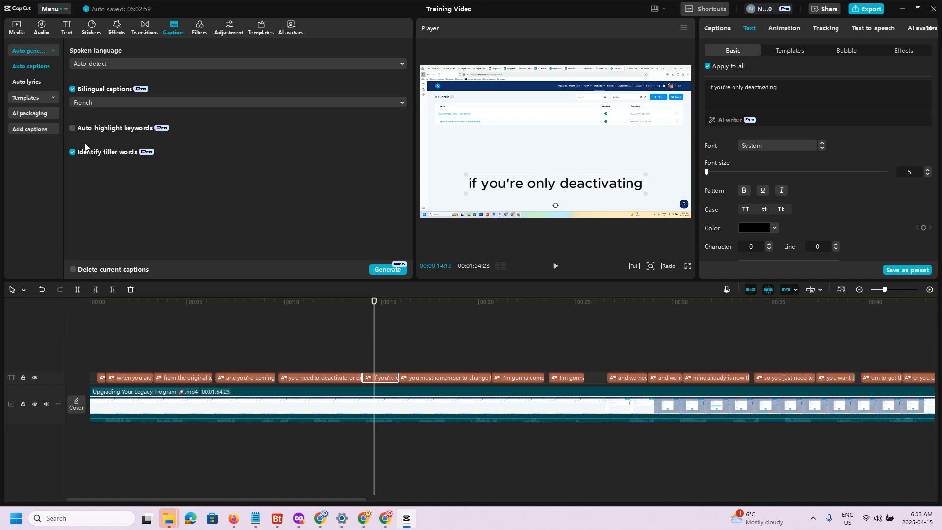
pyautogui.click(72, 151)
pyautogui.click(380, 269)
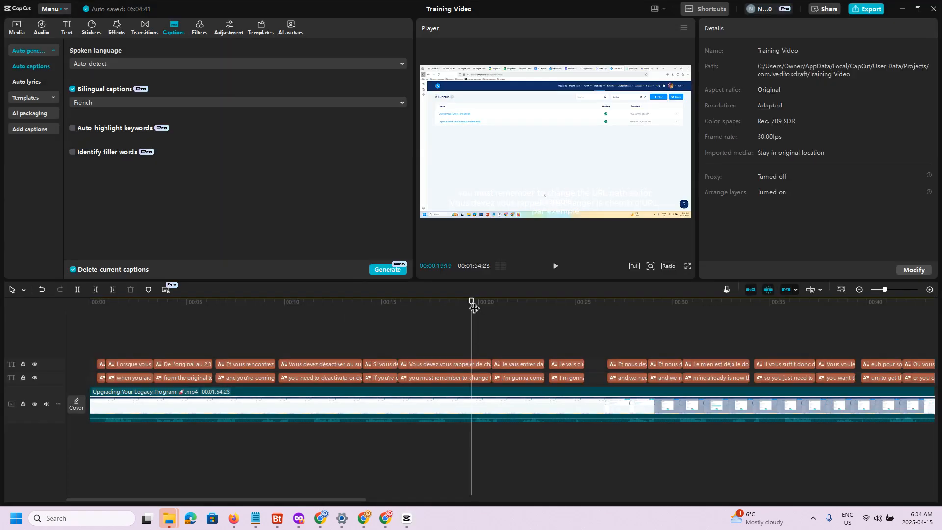
# Color all the French captions black (000000) and move them near the top of the video frame
pyautogui.moveTo(474, 307); pyautogui.dragTo(262, 340)
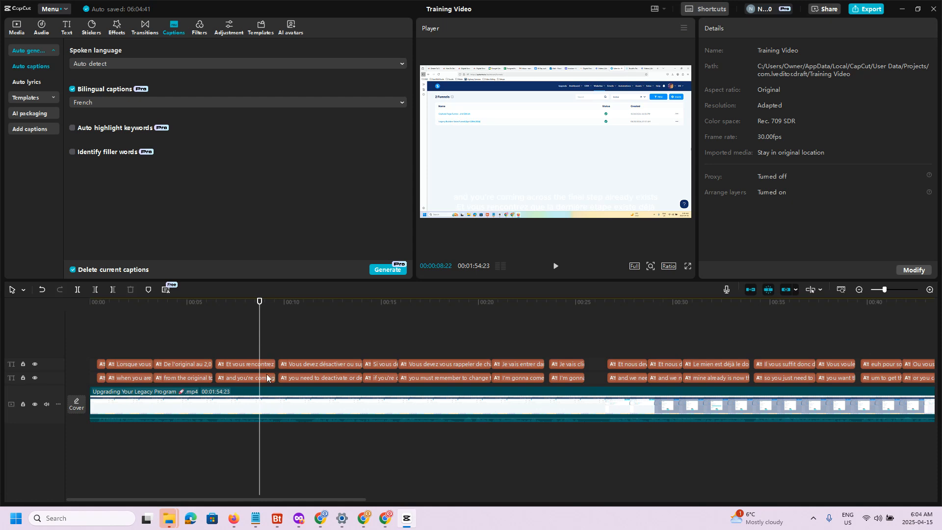
pyautogui.click(248, 363)
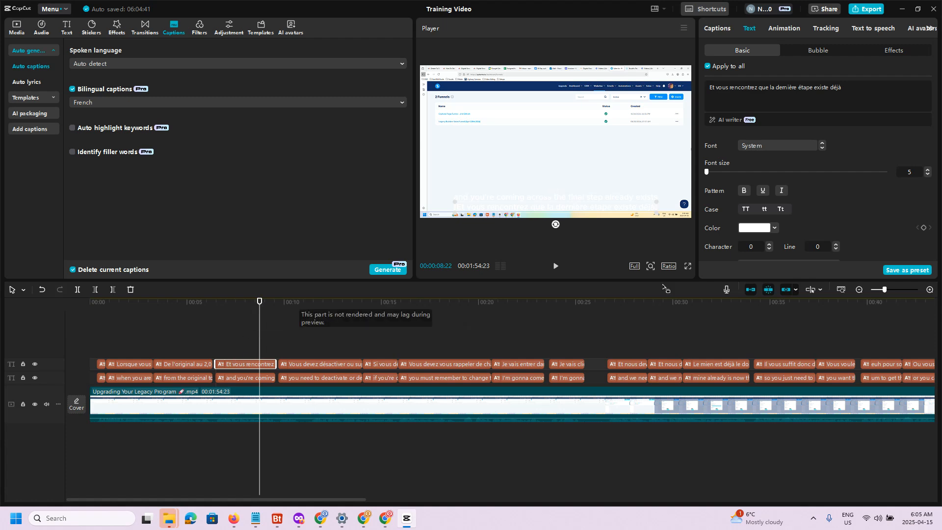
pyautogui.click(778, 228)
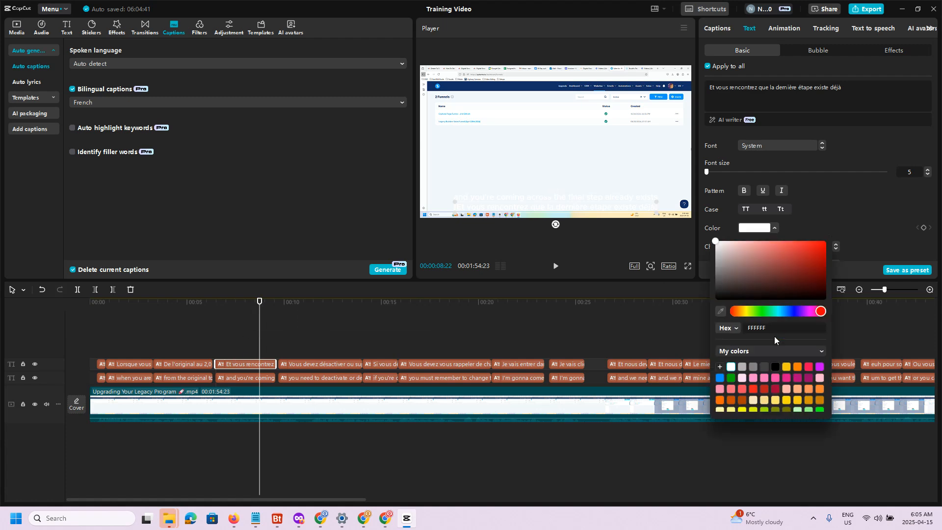
pyautogui.click(775, 367)
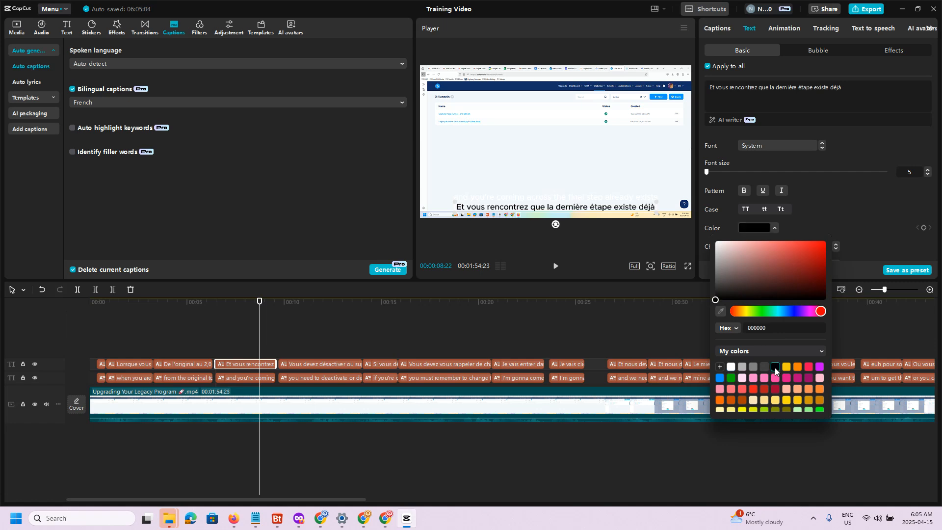
pyautogui.click(520, 210)
pyautogui.moveTo(520, 210); pyautogui.dragTo(527, 104)
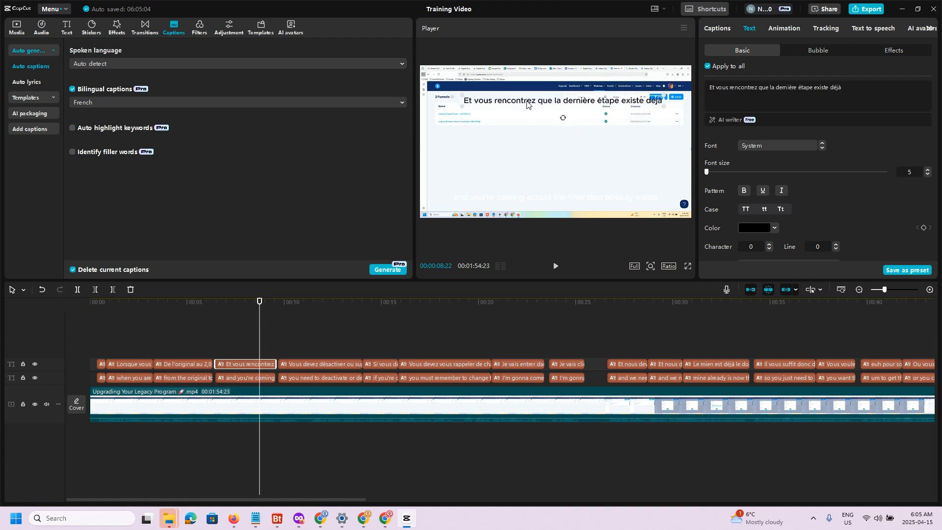
# Color all the English captions red (EC1D1D) and nudge them slightly upward near the bottom of the video frame
pyautogui.moveTo(284, 301); pyautogui.dragTo(517, 328)
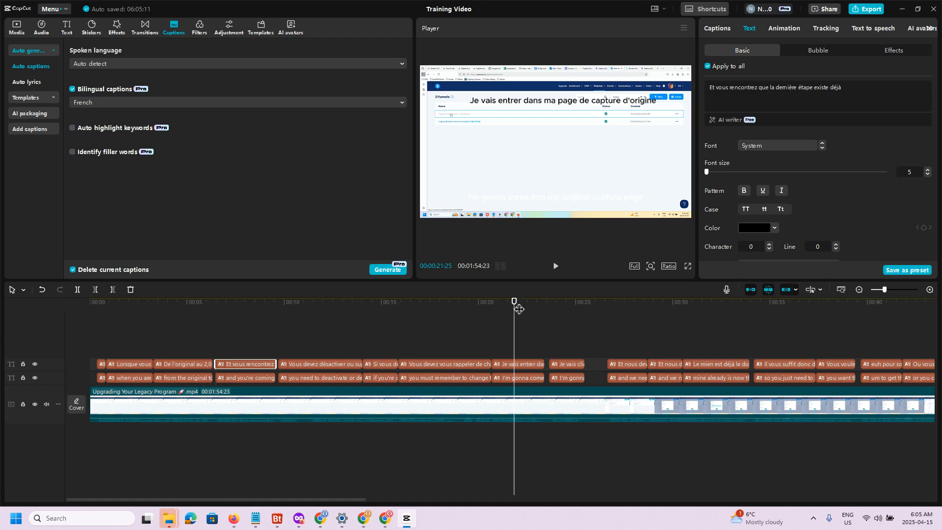
pyautogui.click(255, 378)
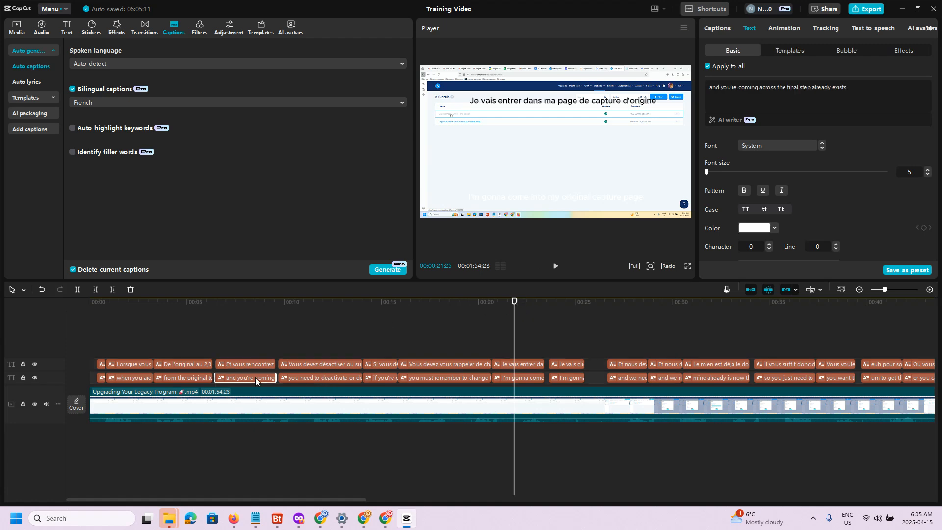
pyautogui.click(515, 378)
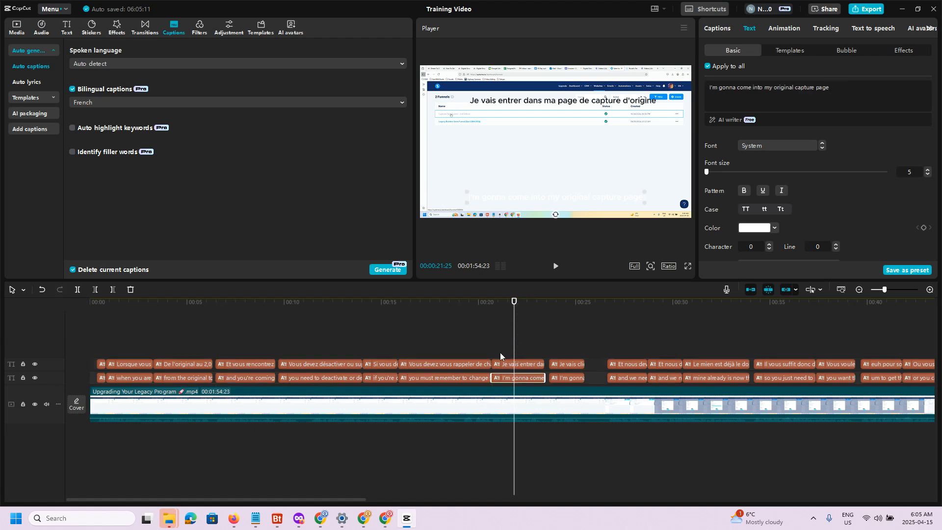
pyautogui.click(775, 229)
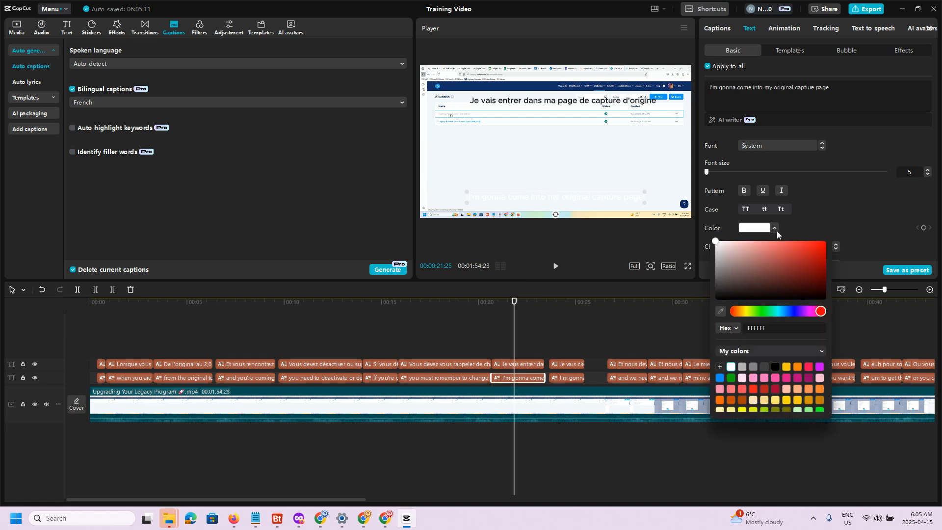
pyautogui.click(753, 390)
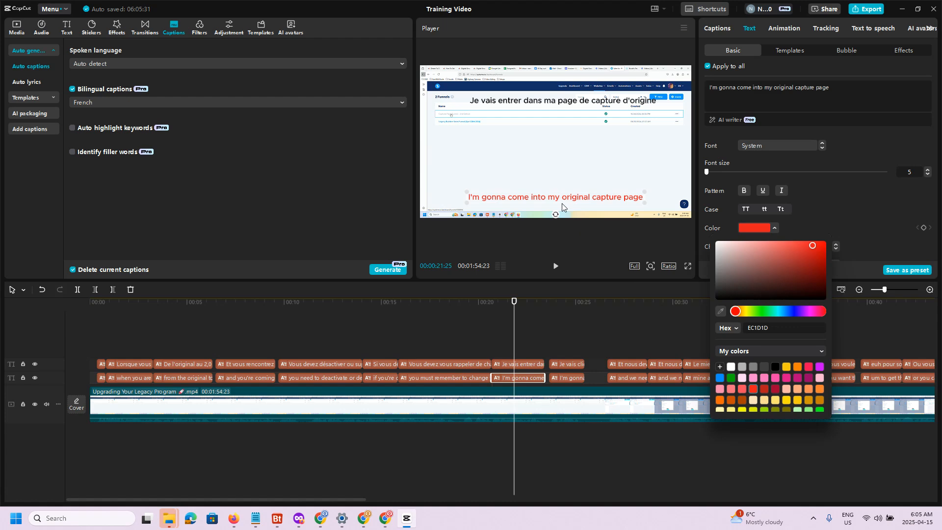
pyautogui.moveTo(562, 197); pyautogui.dragTo(562, 194)
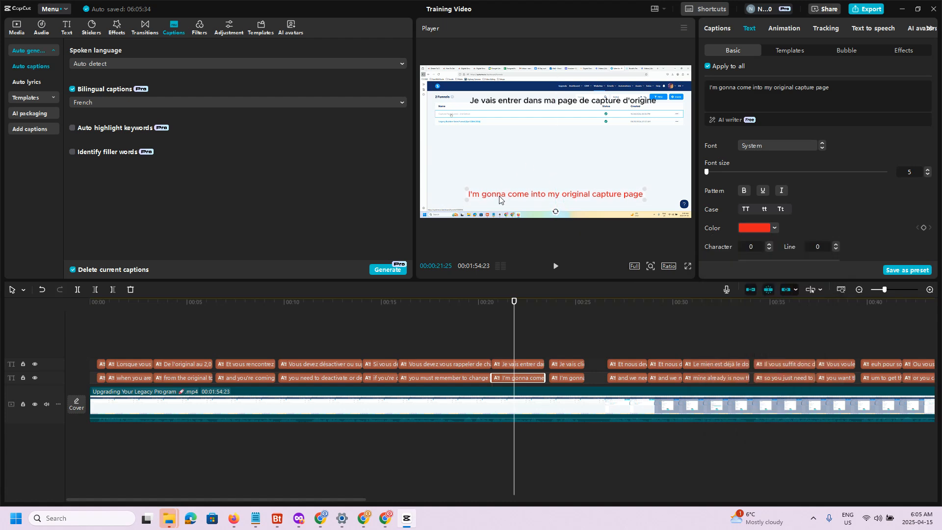